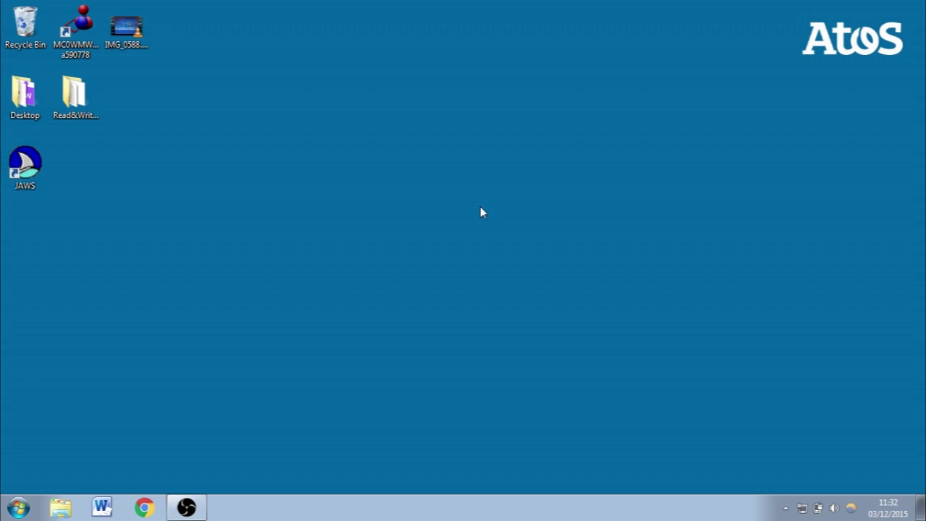
Start the JAWS screen reader from its desktop shortcut's Open option
click(31, 183)
right_click(30, 183)
click(28, 169)
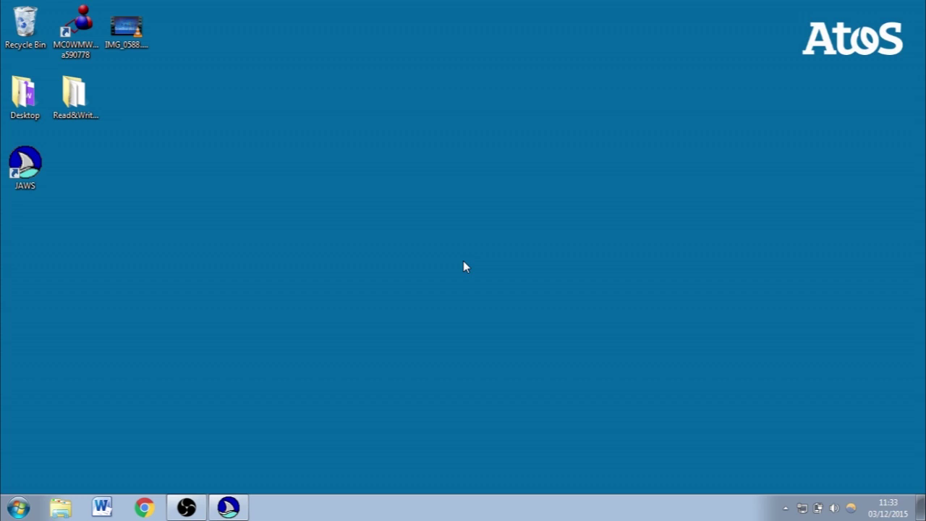
Bring up the Windows Start menu with its pinned programs
key(super)
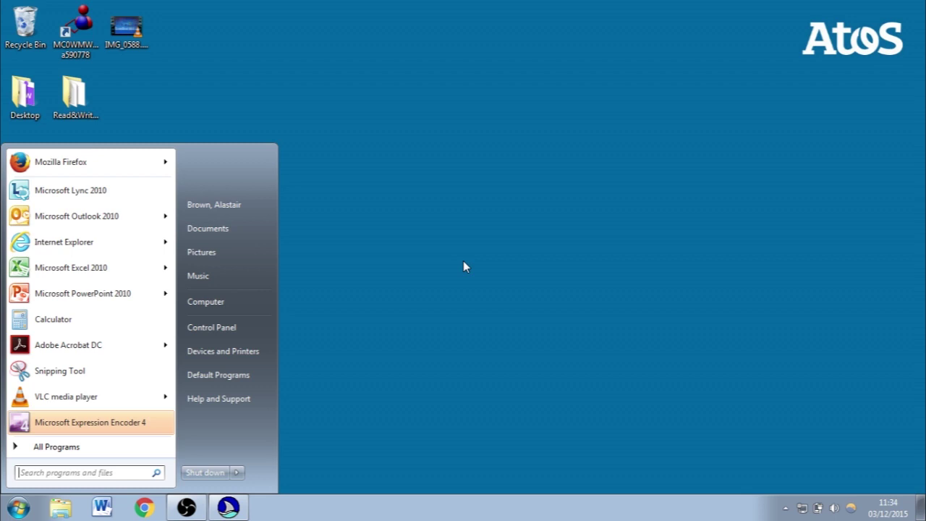
Launch Internet Explorer from the Start menu program list
text(explo)
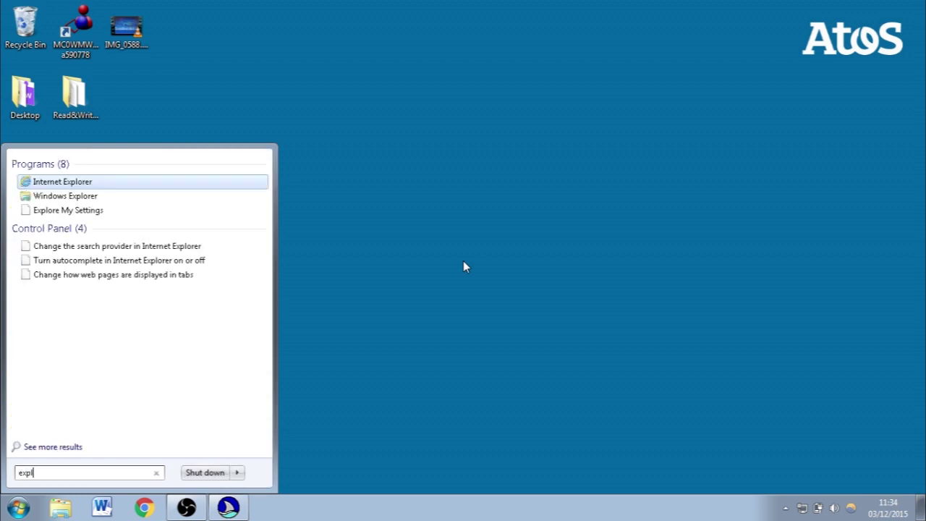
key(BackSpace)
key(BackSpace)
key(BackSpace)
key(BackSpace)
key(BackSpace)
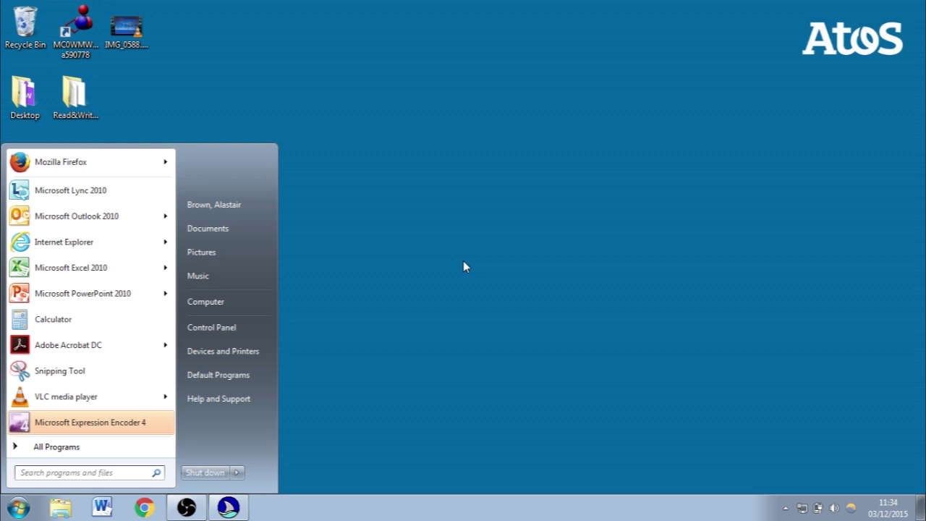
key(Down)
key(Down)
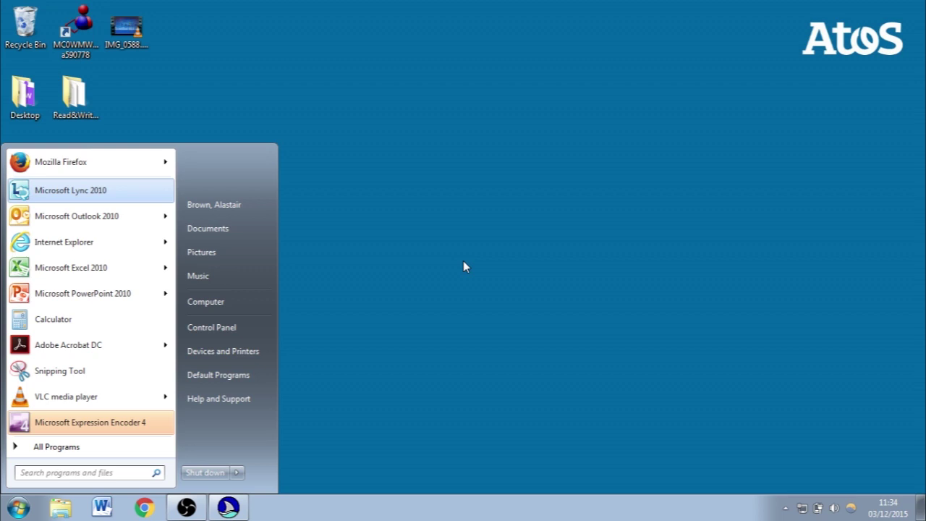
key(Down)
key(Down)
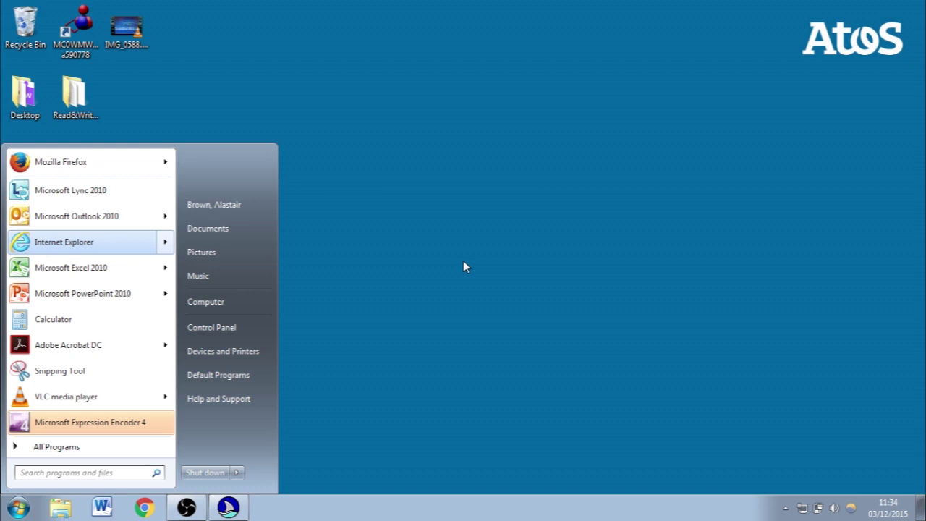
key(Return)
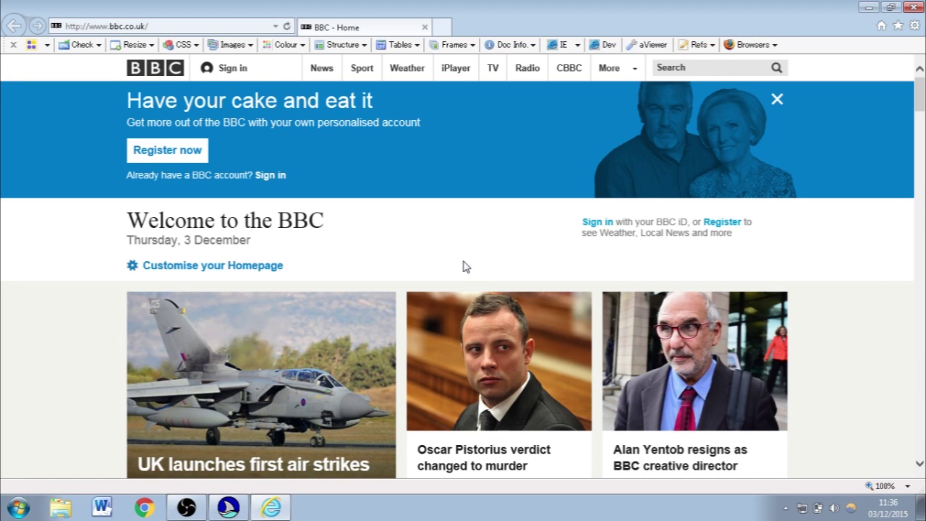
Once the BBC homepage loads, open the JAWS Links List with Insert+F7
key(Insert+F7)
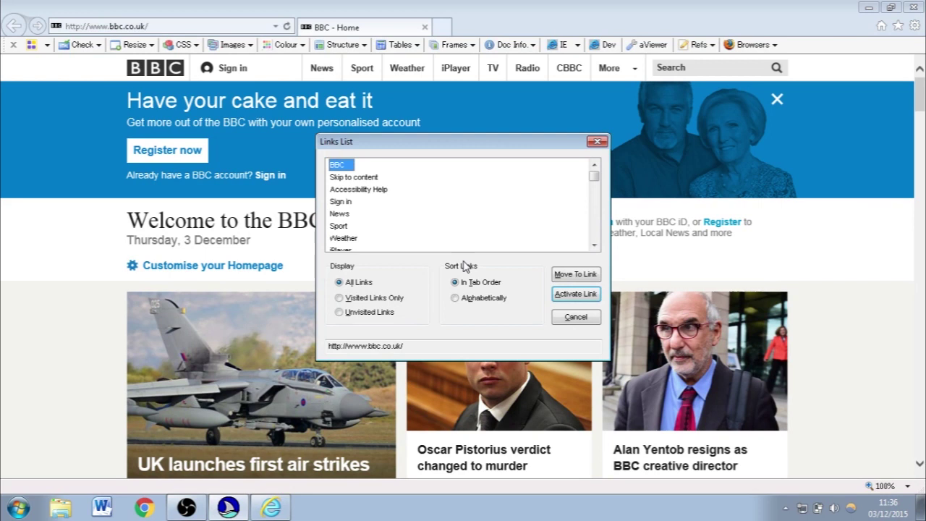
Browse the Links List through Skip to content, Accessibility Help, iPlayer, Radio and CBBC
key(Down)
key(Down)
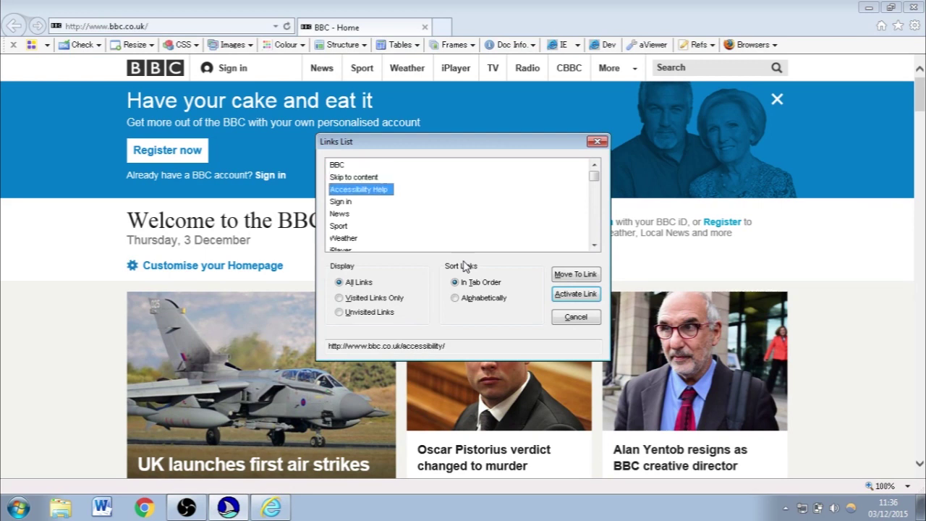
key(Down)
key(Down)
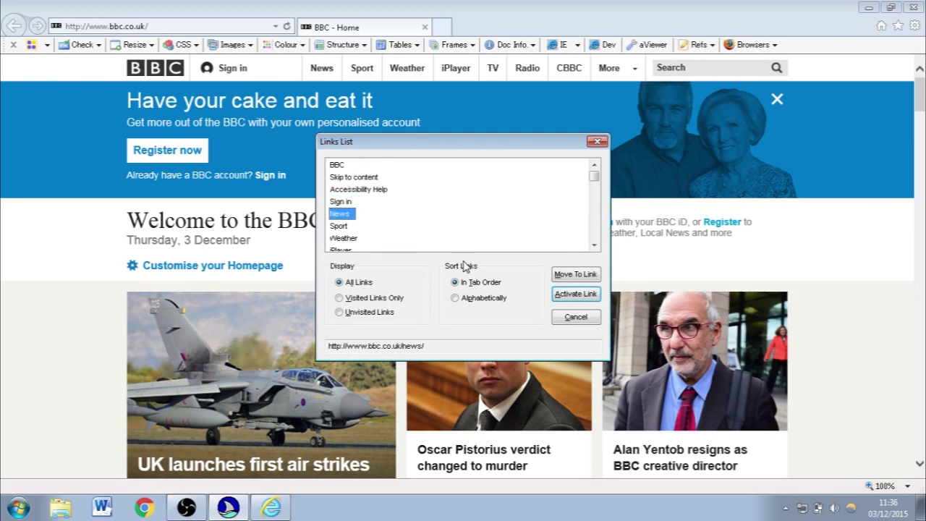
key(Down)
key(Down)
key(Down)
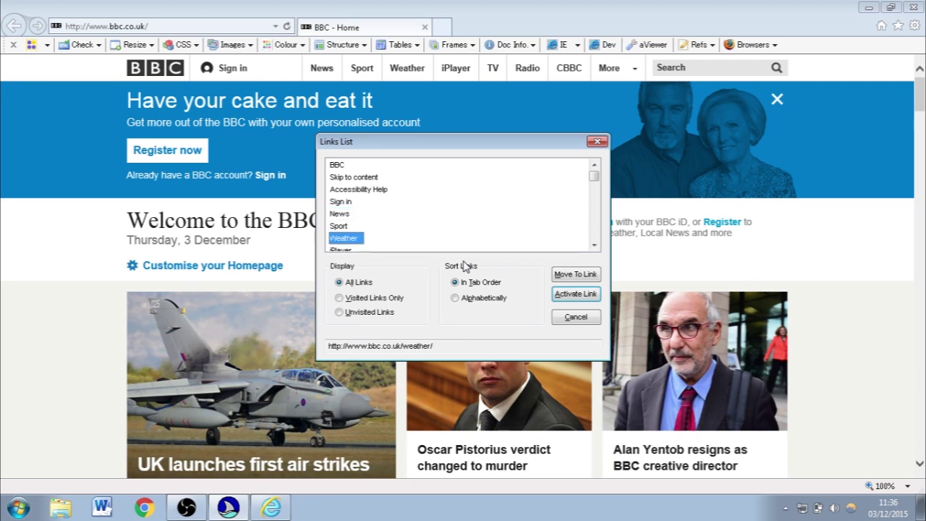
key(Down)
key(Down)
key(Down)
key(Up)
key(Up)
key(Up)
key(Up)
key(Up)
key(Up)
key(Up)
key(Up)
key(Up)
key(Up)
key(Down)
key(Down)
key(Down)
key(Down)
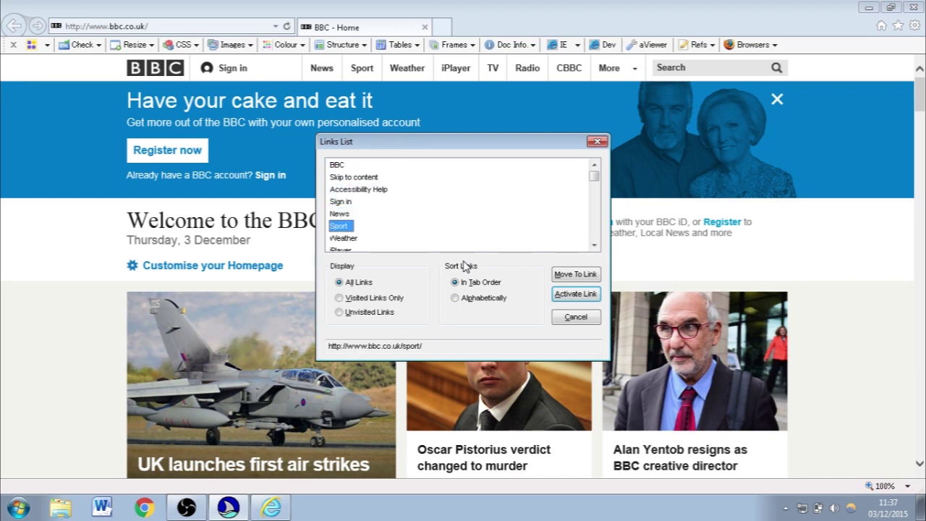
Follow the BBC link to reload the homepage, then focus Skip to content
key(Up)
key(Up)
key(Up)
key(Up)
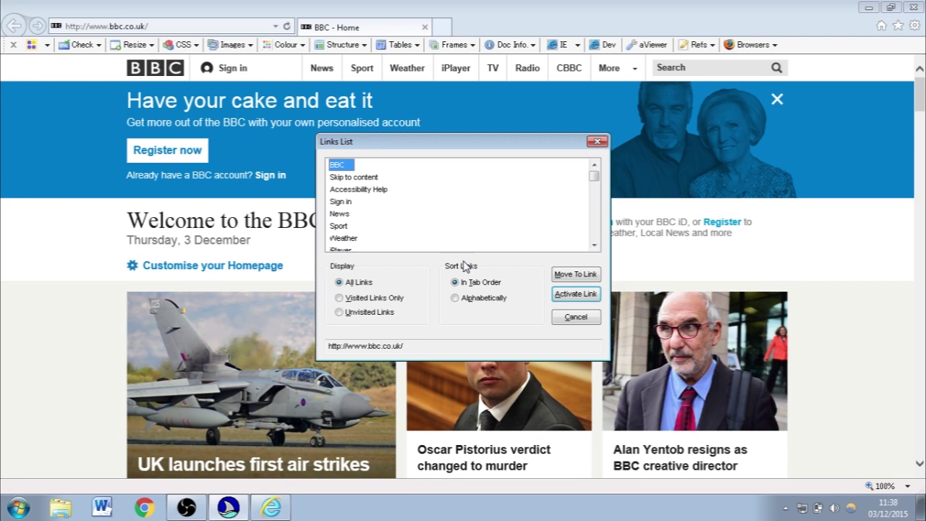
key(Return)
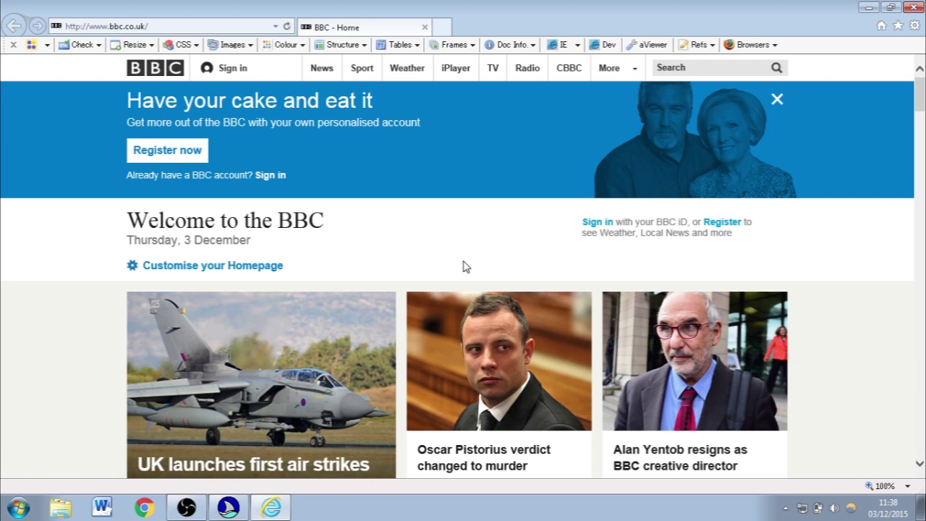
key(Tab)
key(Tab)
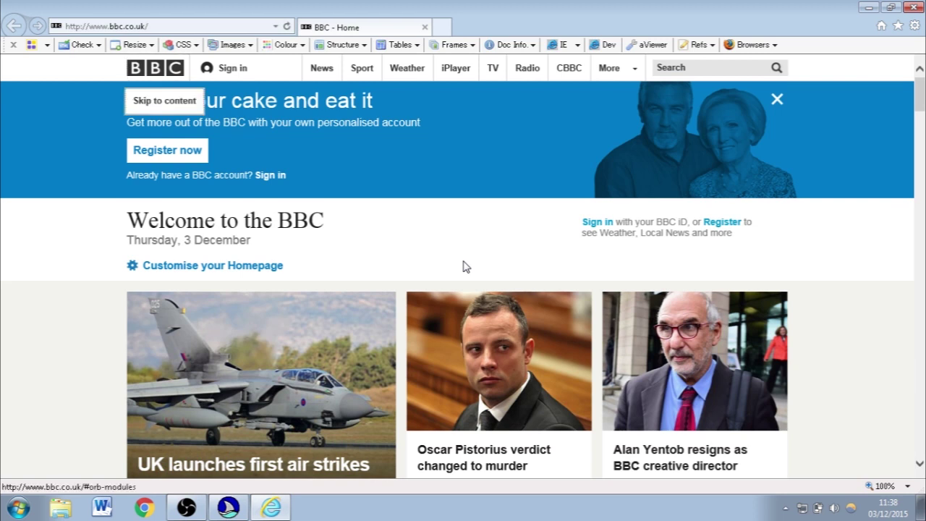